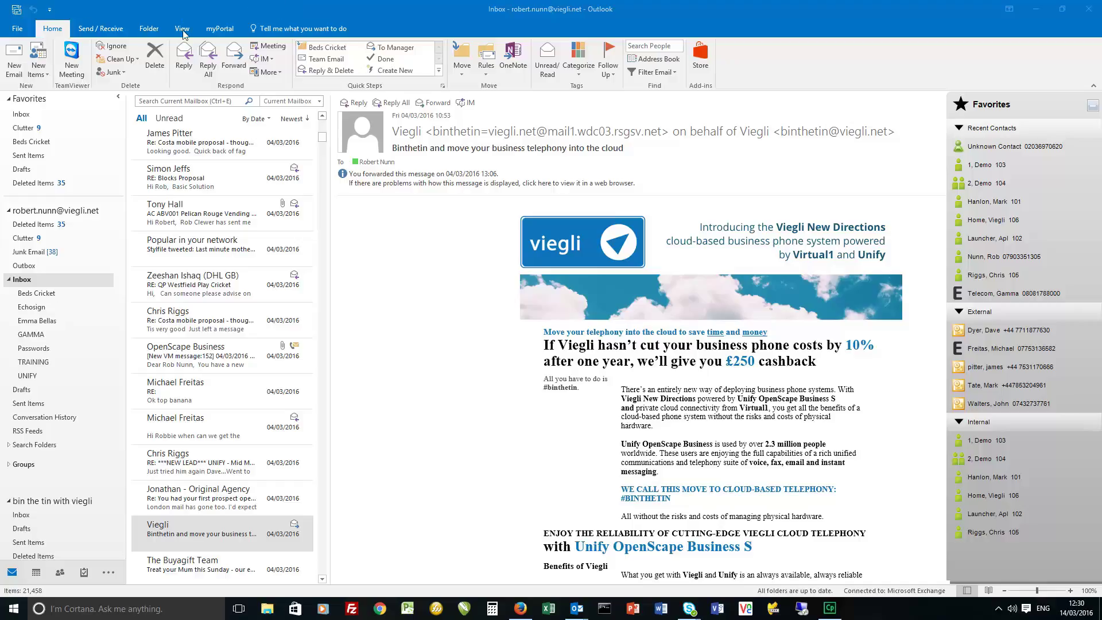
# - Switch to the myPortal ribbon tab and check the Telephony dial list of recent numbers
pyautogui.click(221, 29)
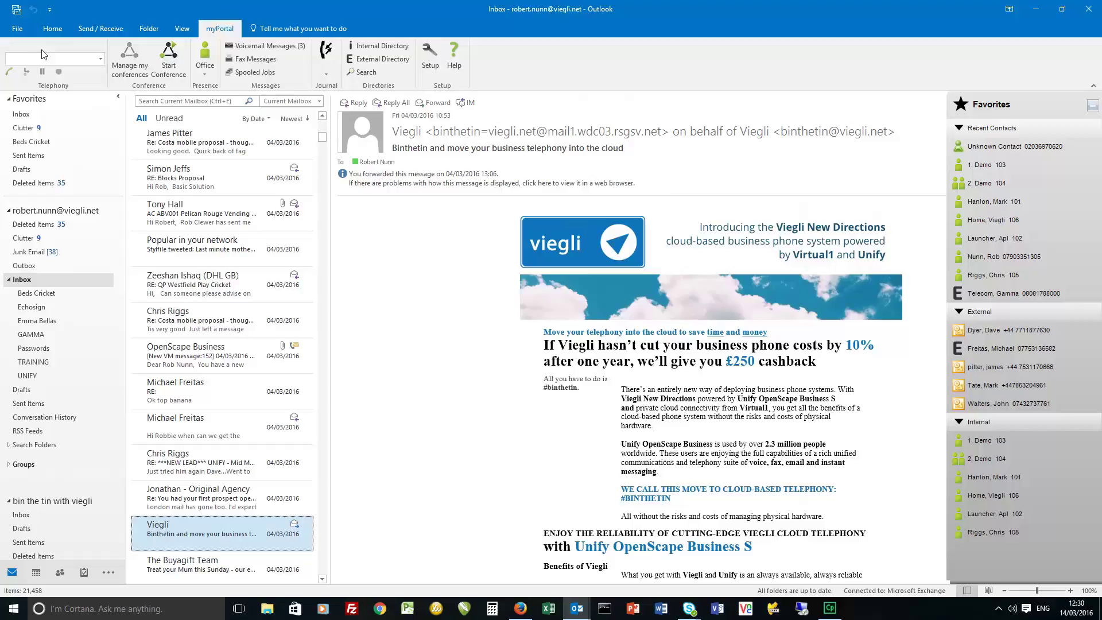
pyautogui.click(101, 59)
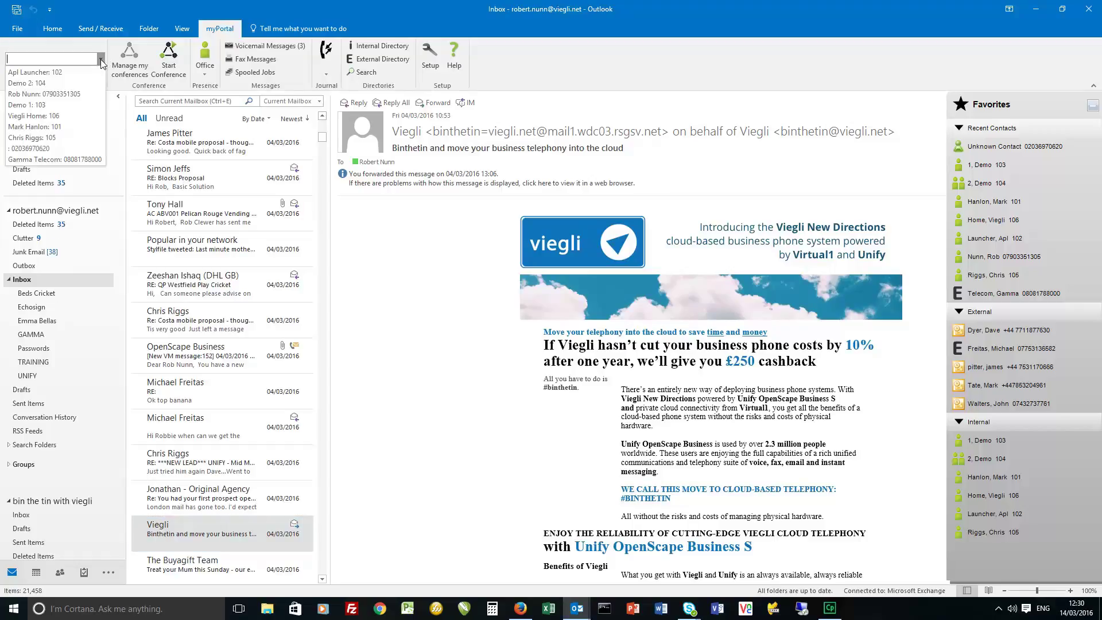
pyautogui.click(101, 61)
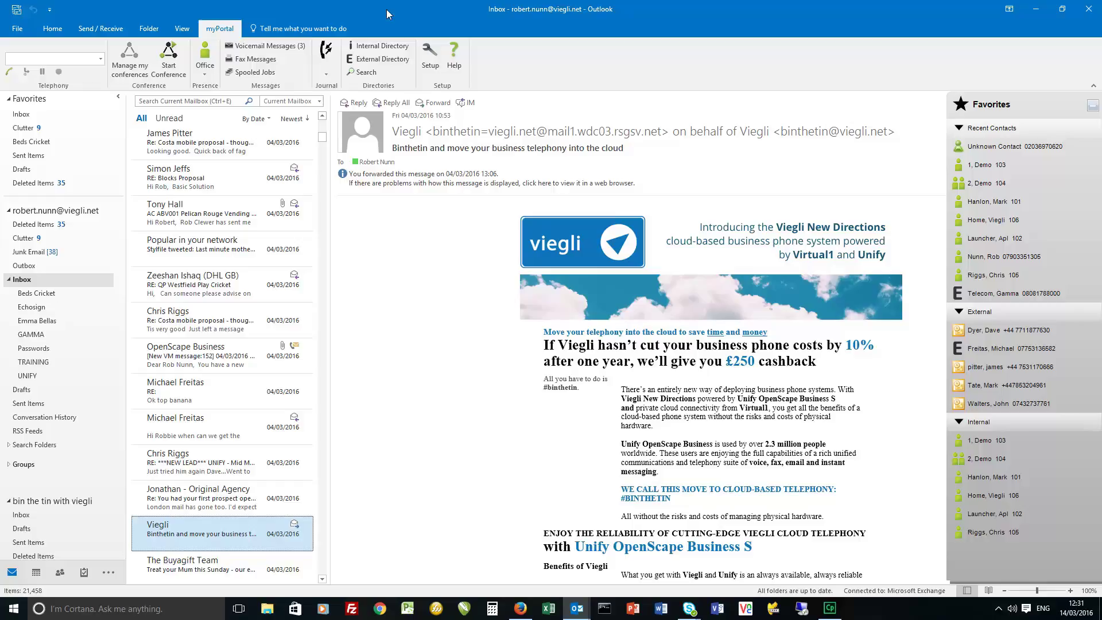
# - Set Office presence to Meeting for 1 hour, until 13:31, and dismiss the confirmation
pyautogui.click(205, 75)
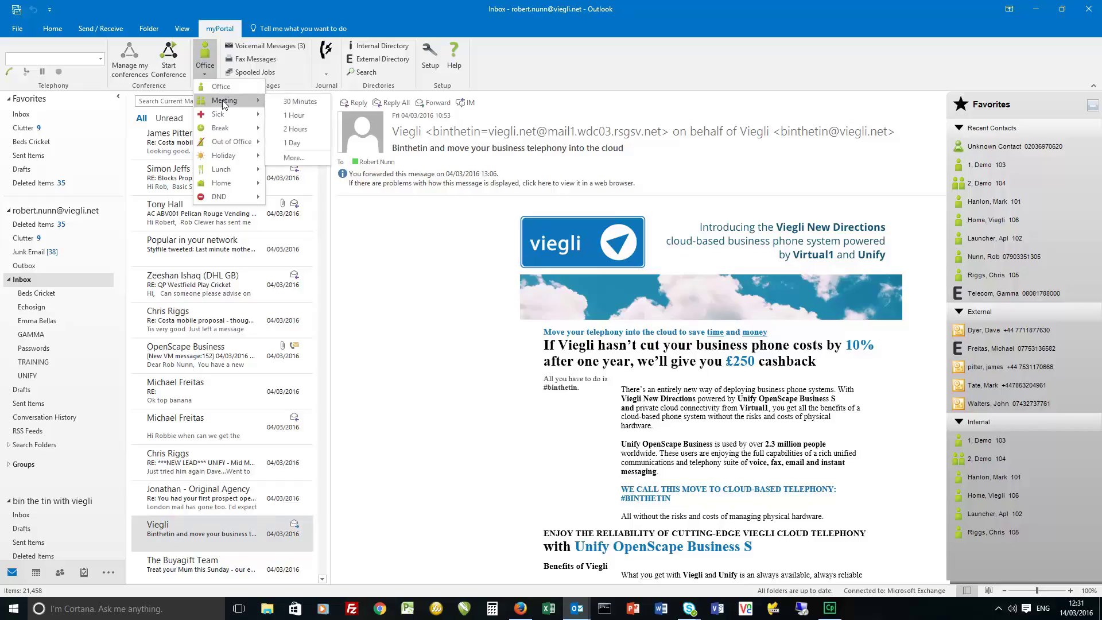
pyautogui.moveTo(222, 116)
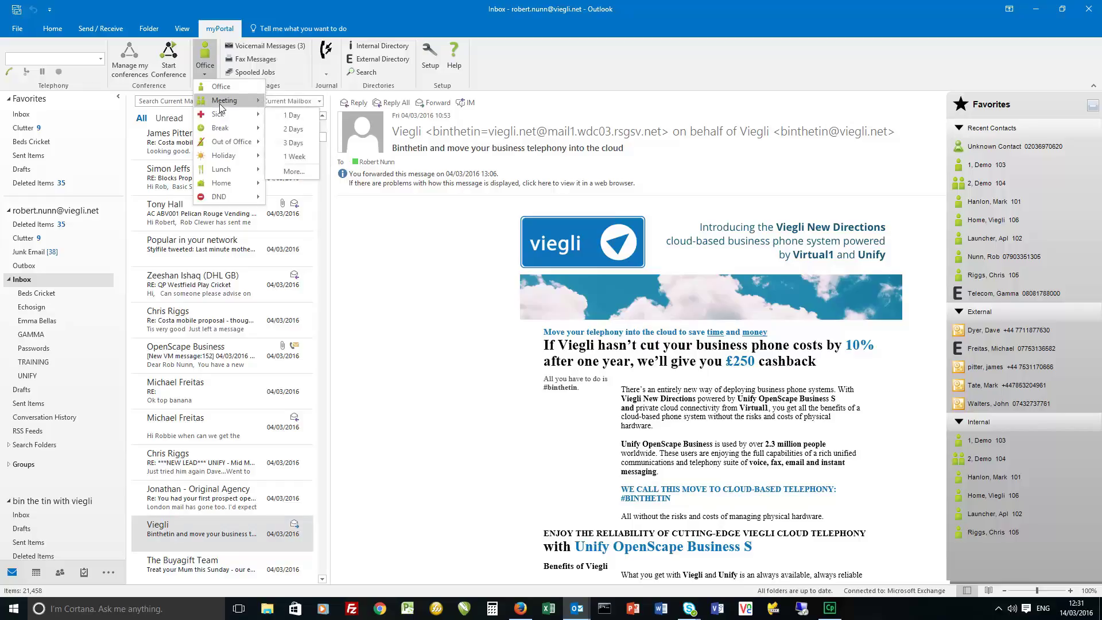
pyautogui.click(310, 113)
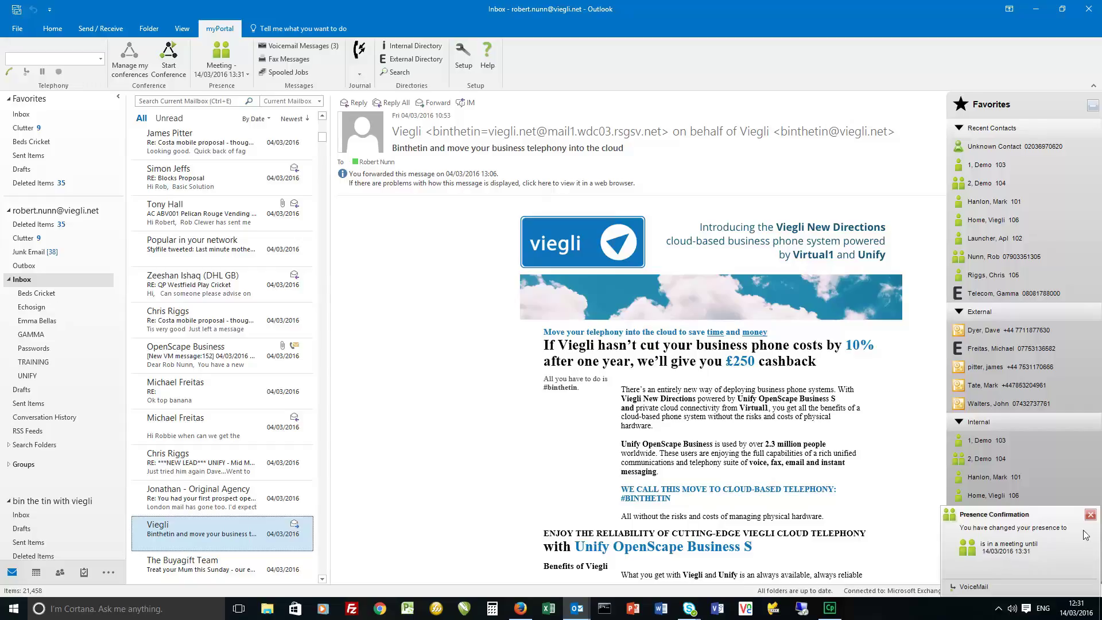
pyautogui.click(1091, 514)
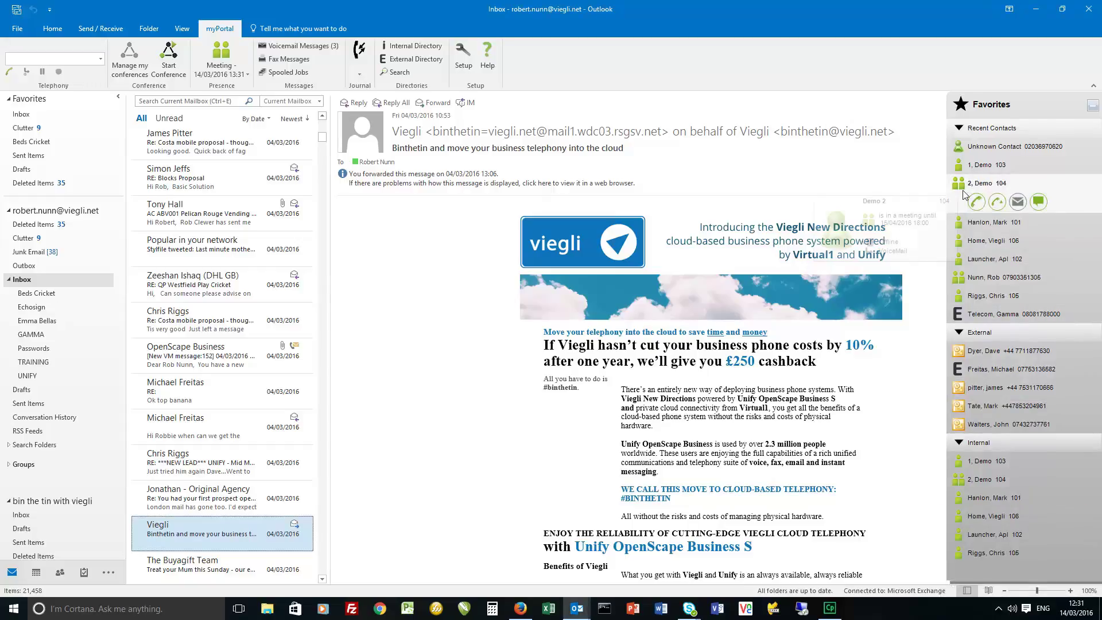
pyautogui.moveTo(969, 287)
pyautogui.moveTo(957, 260)
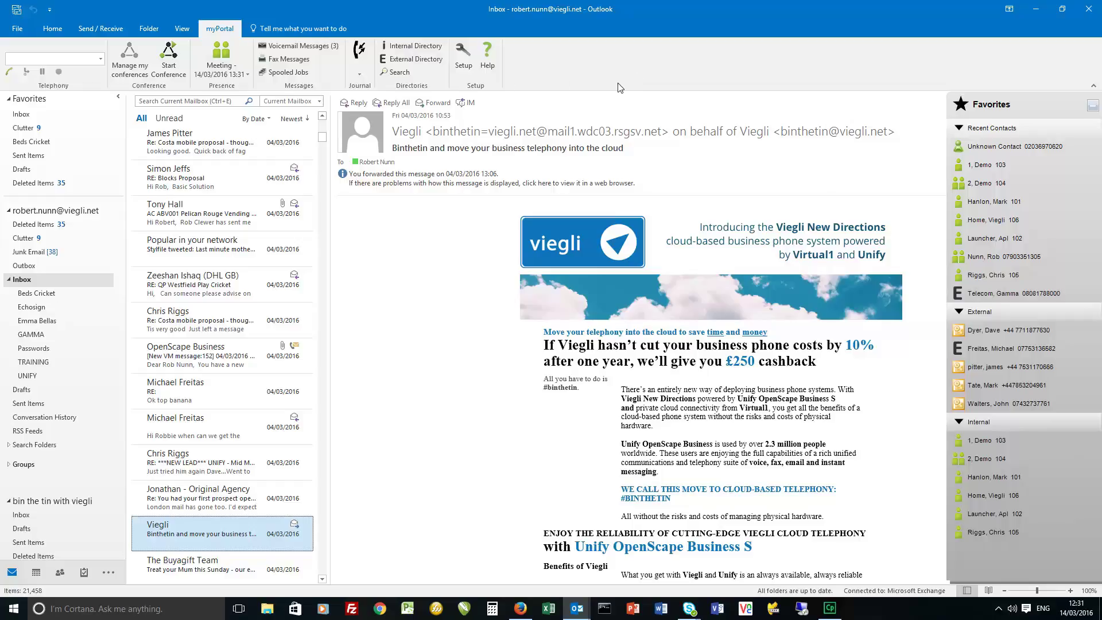
pyautogui.click(314, 45)
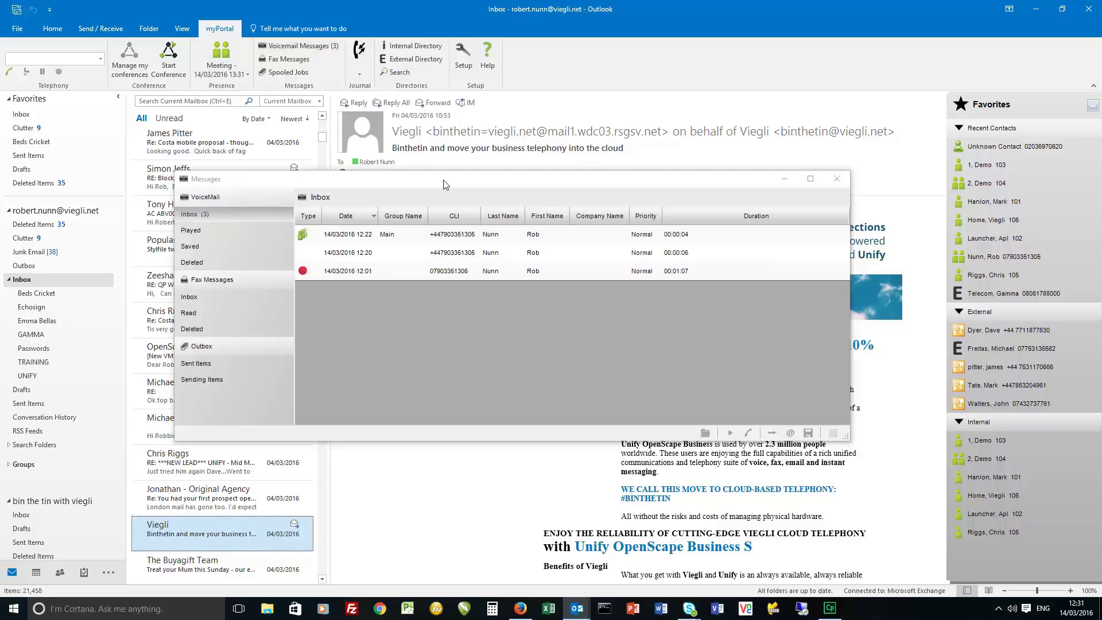
pyautogui.moveTo(444, 184); pyautogui.dragTo(443, 159)
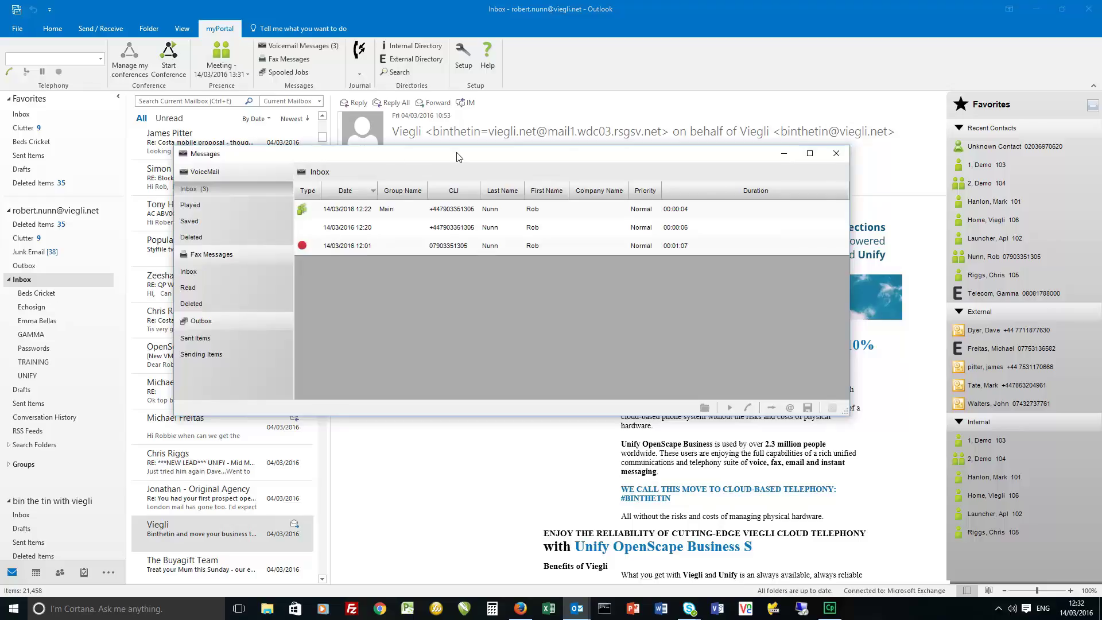
pyautogui.click(211, 256)
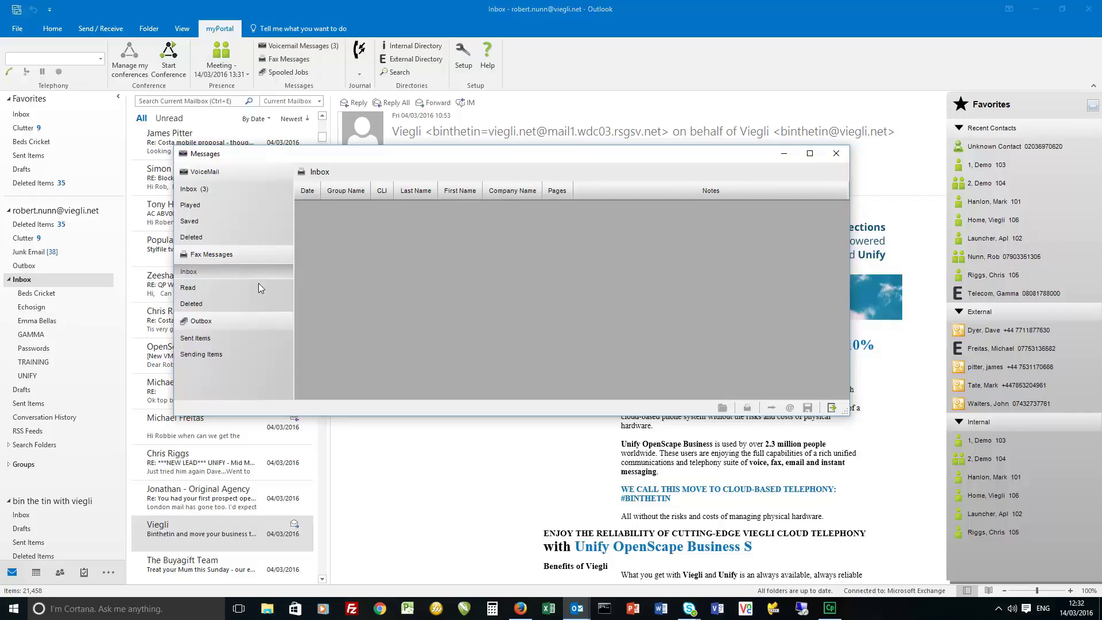
pyautogui.click(191, 191)
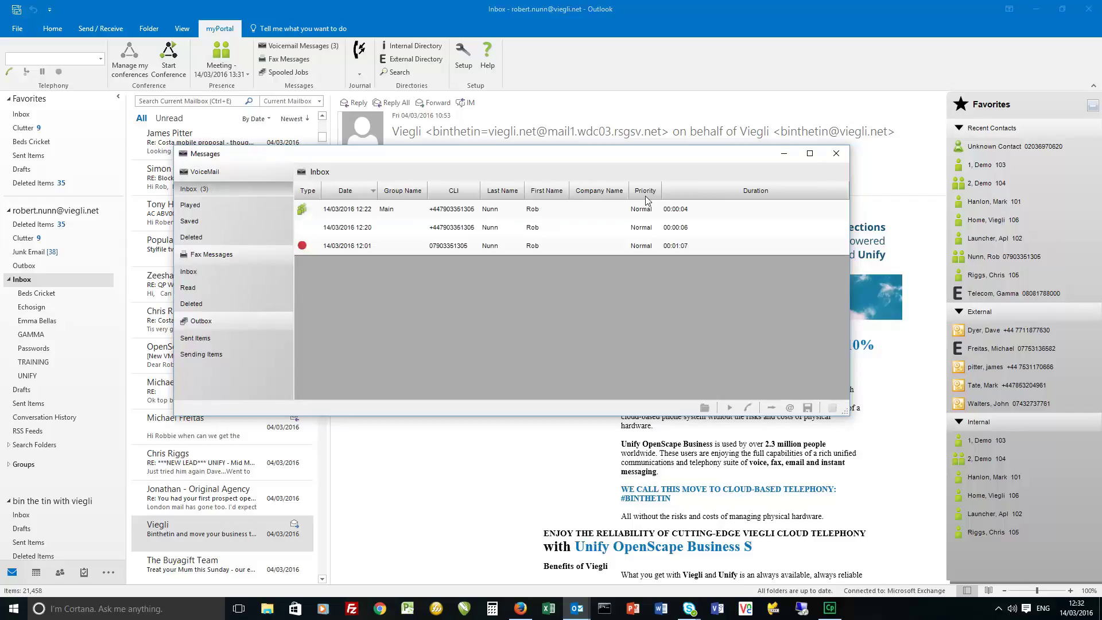
pyautogui.click(838, 154)
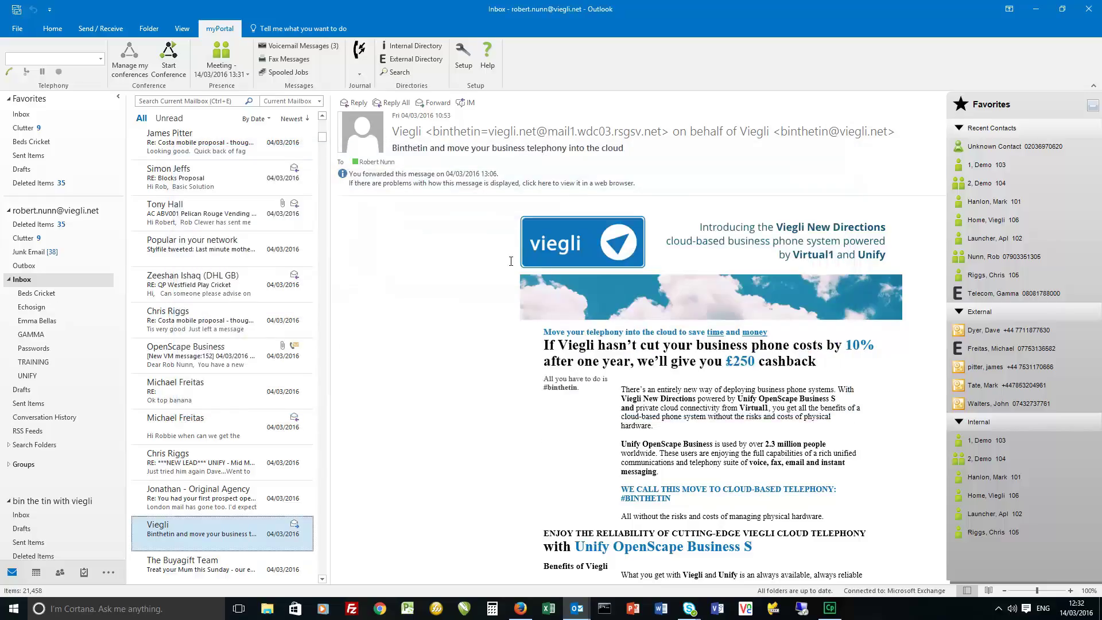
pyautogui.click(362, 51)
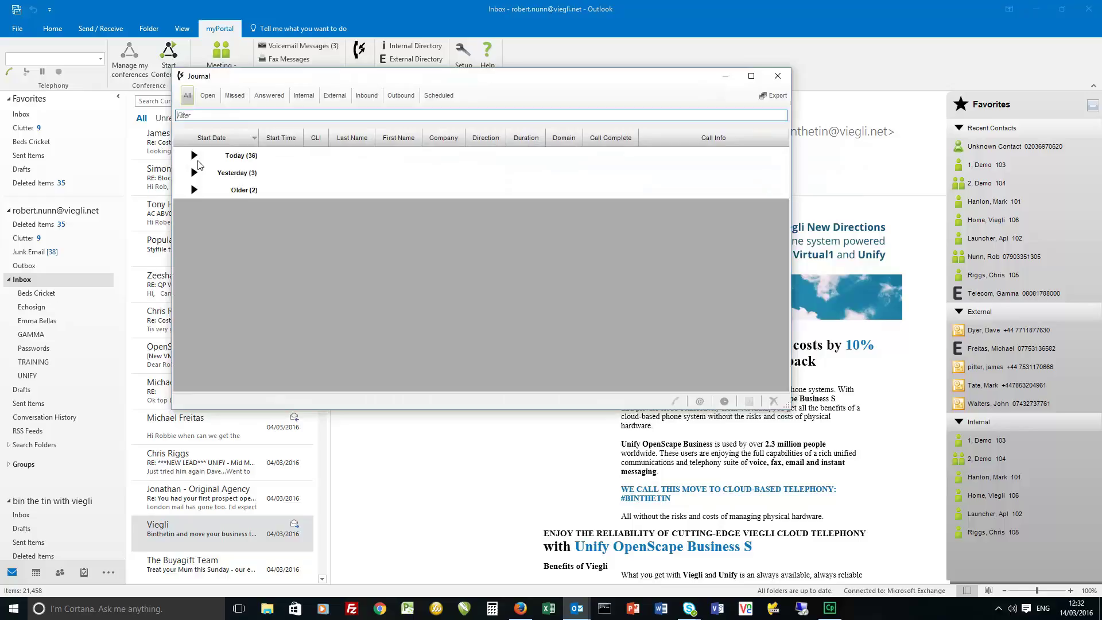
pyautogui.click(194, 156)
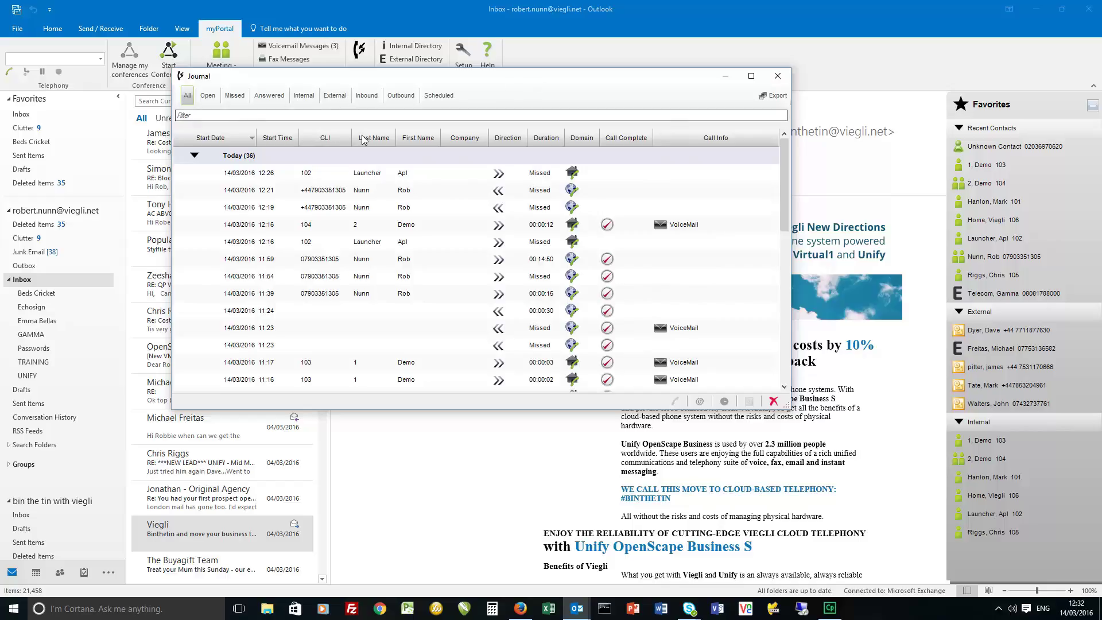
pyautogui.click(208, 97)
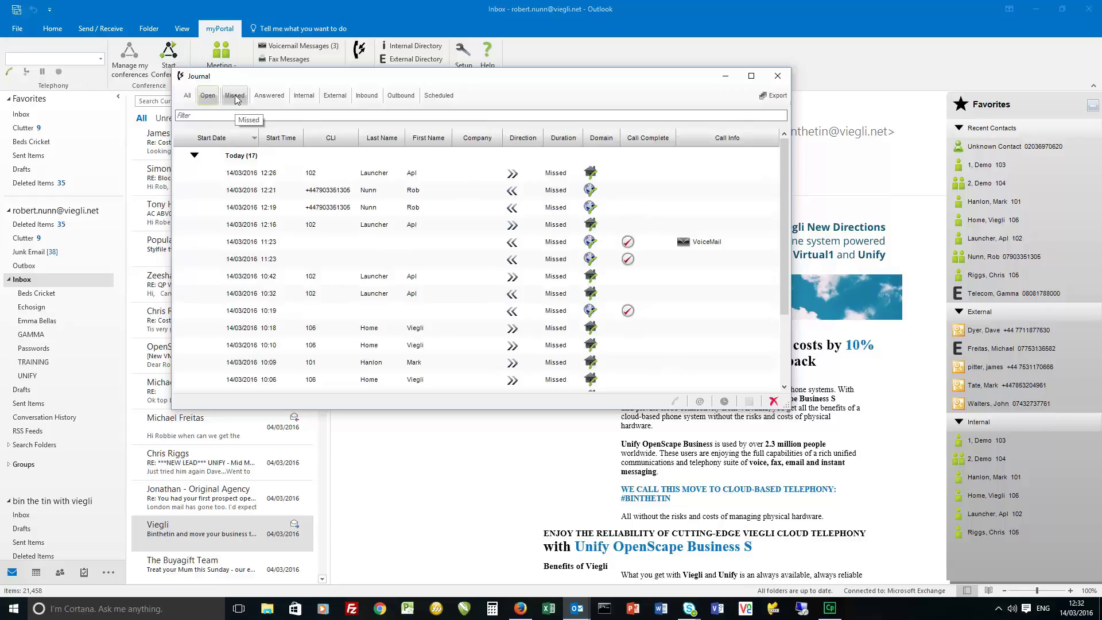
pyautogui.click(235, 96)
pyautogui.click(334, 96)
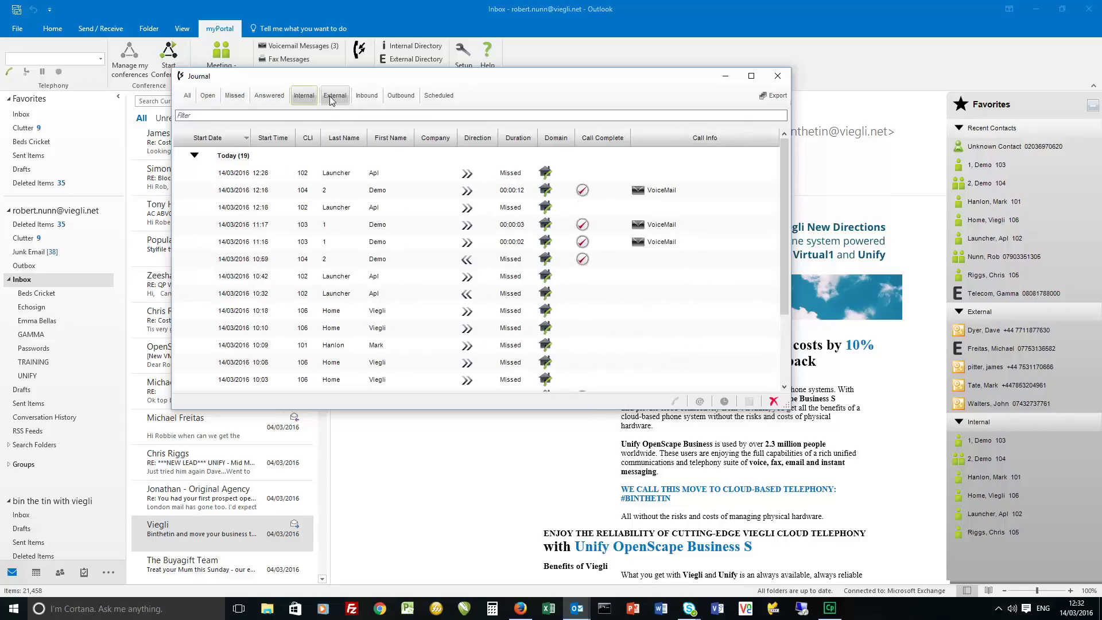
pyautogui.click(400, 96)
pyautogui.click(438, 96)
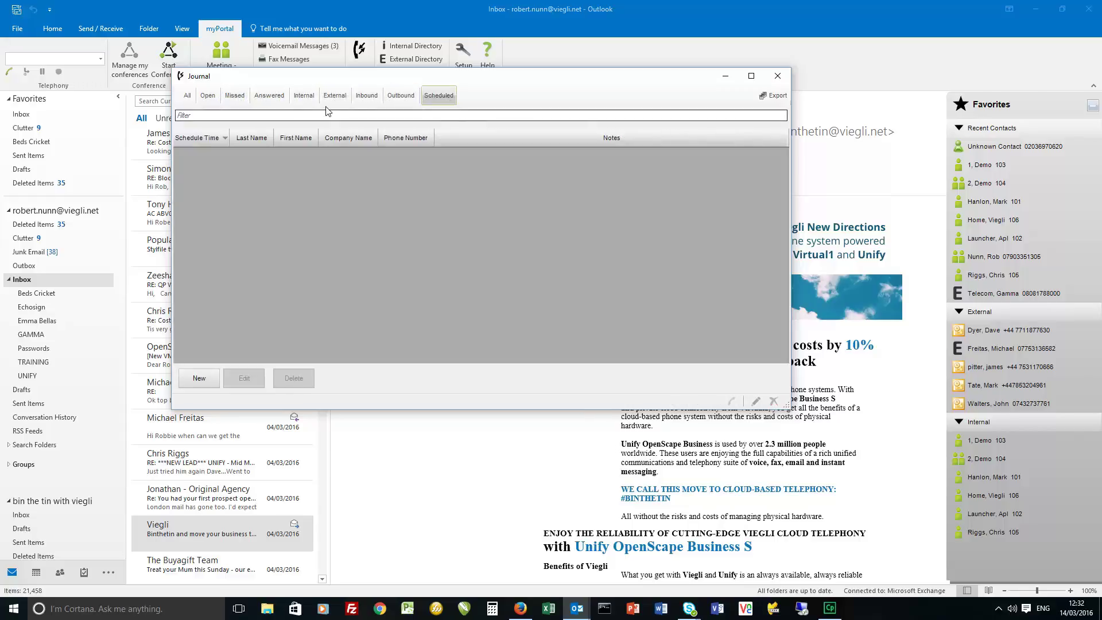
pyautogui.click(188, 96)
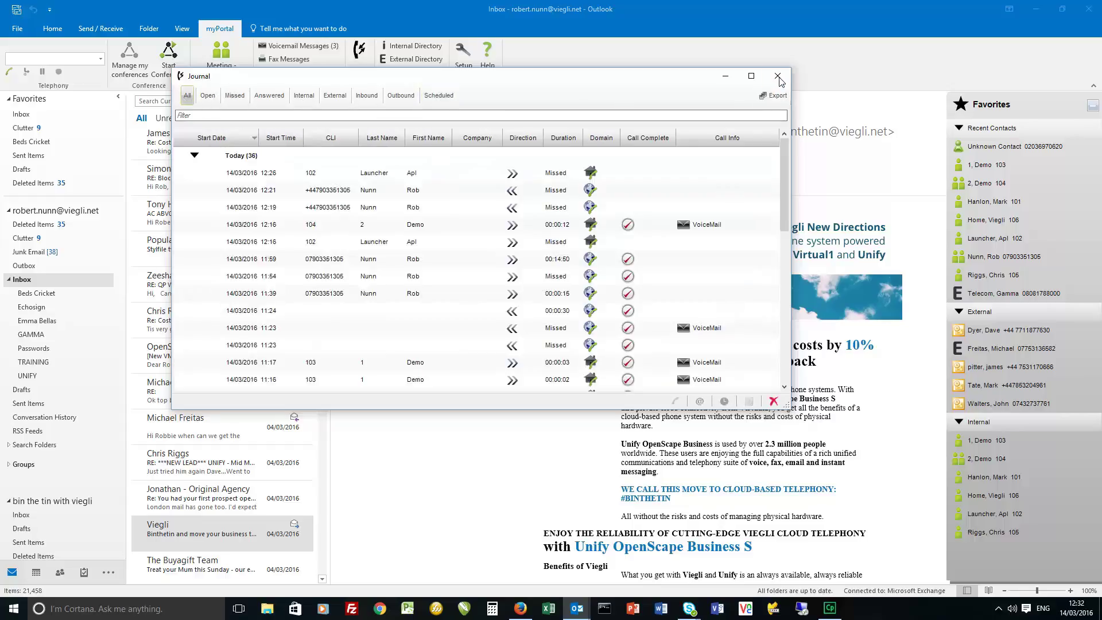
pyautogui.click(778, 76)
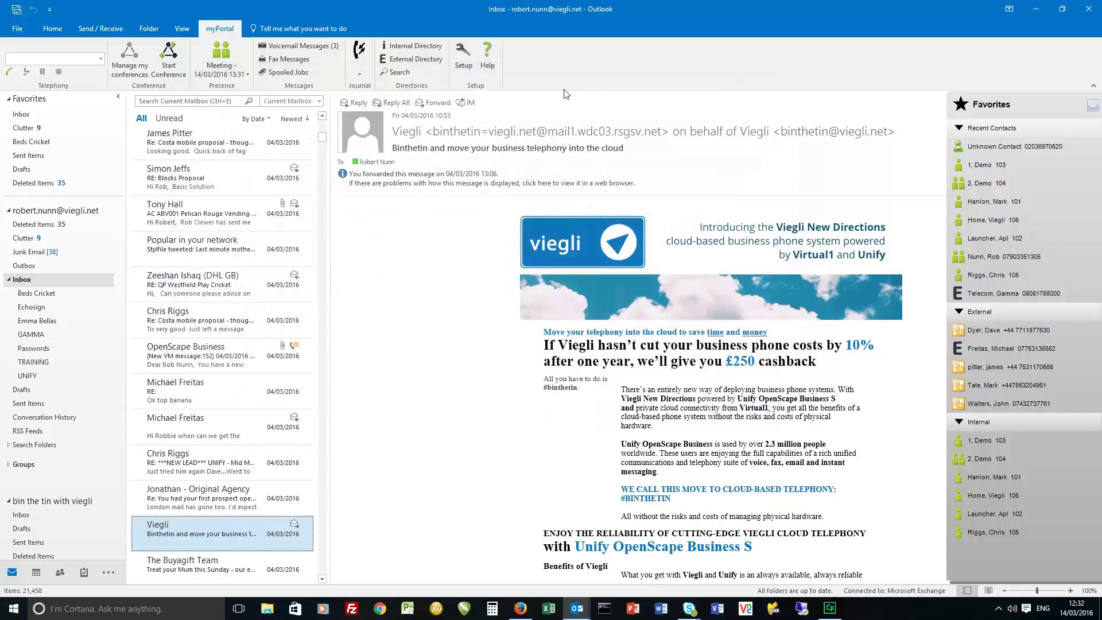
# - Open the Internal Directory, move its window aside, and call extension 102 from it
pyautogui.click(400, 46)
pyautogui.moveTo(409, 178); pyautogui.dragTo(357, 155)
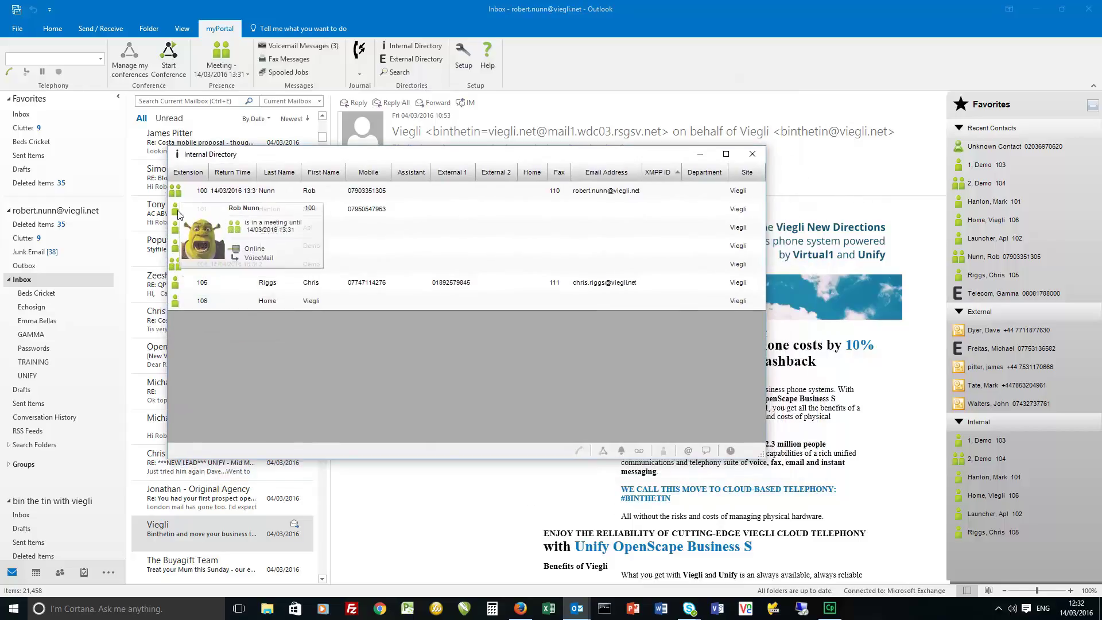
pyautogui.moveTo(193, 311)
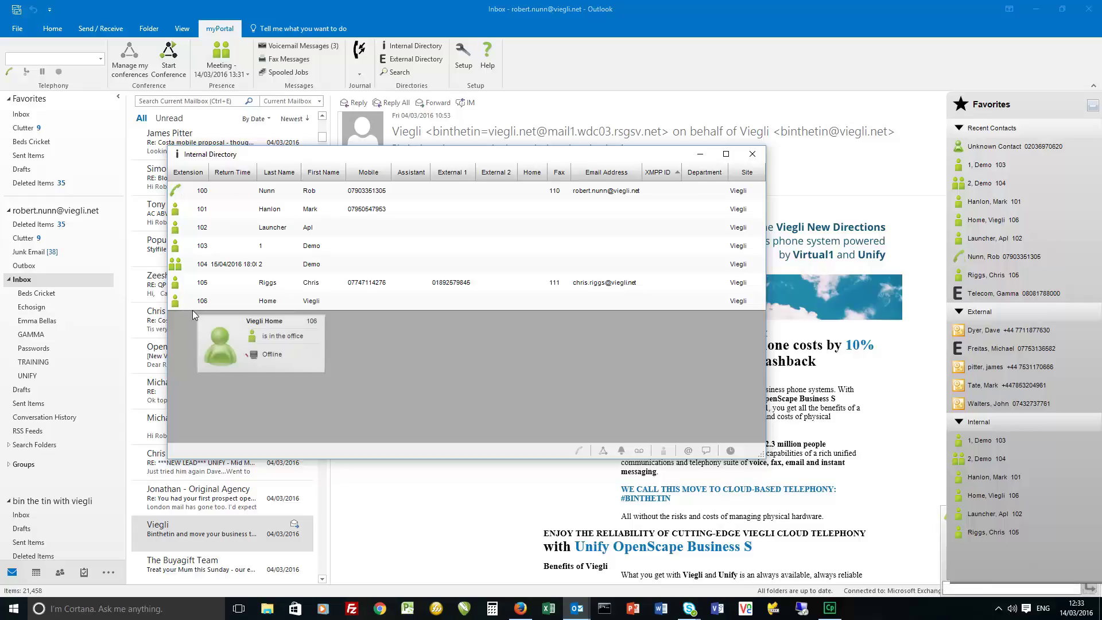
pyautogui.moveTo(176, 194)
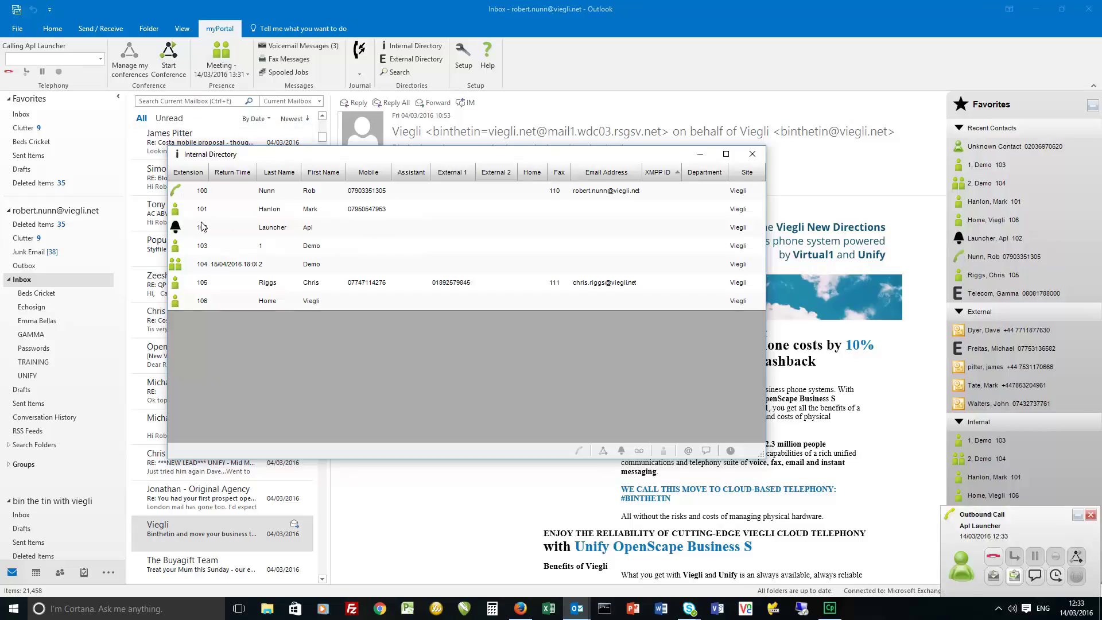
pyautogui.moveTo(178, 230)
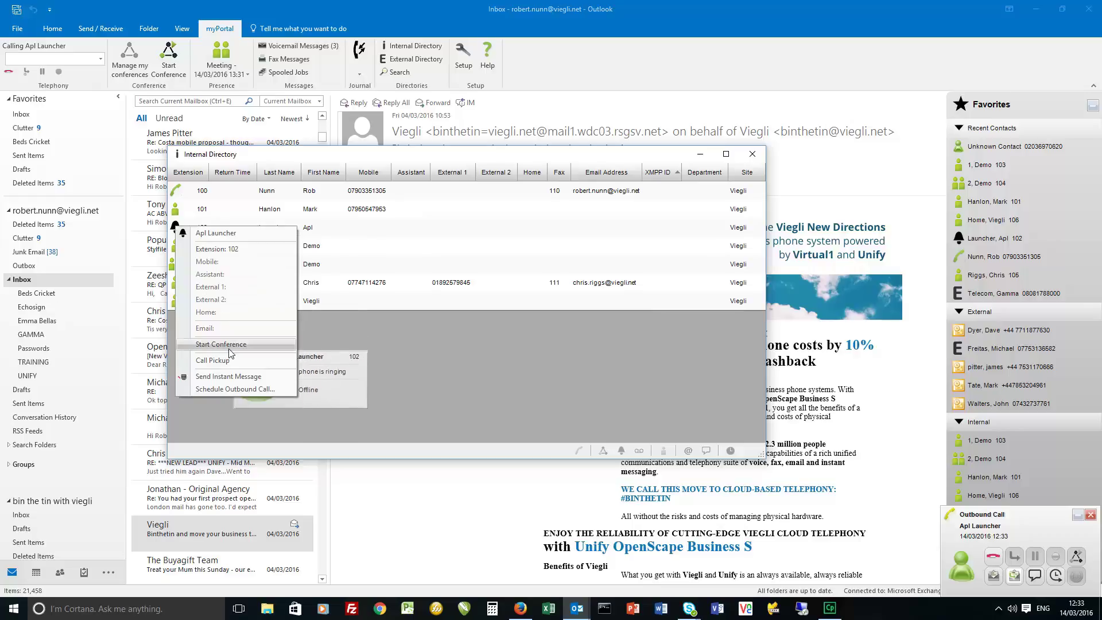
pyautogui.click(228, 361)
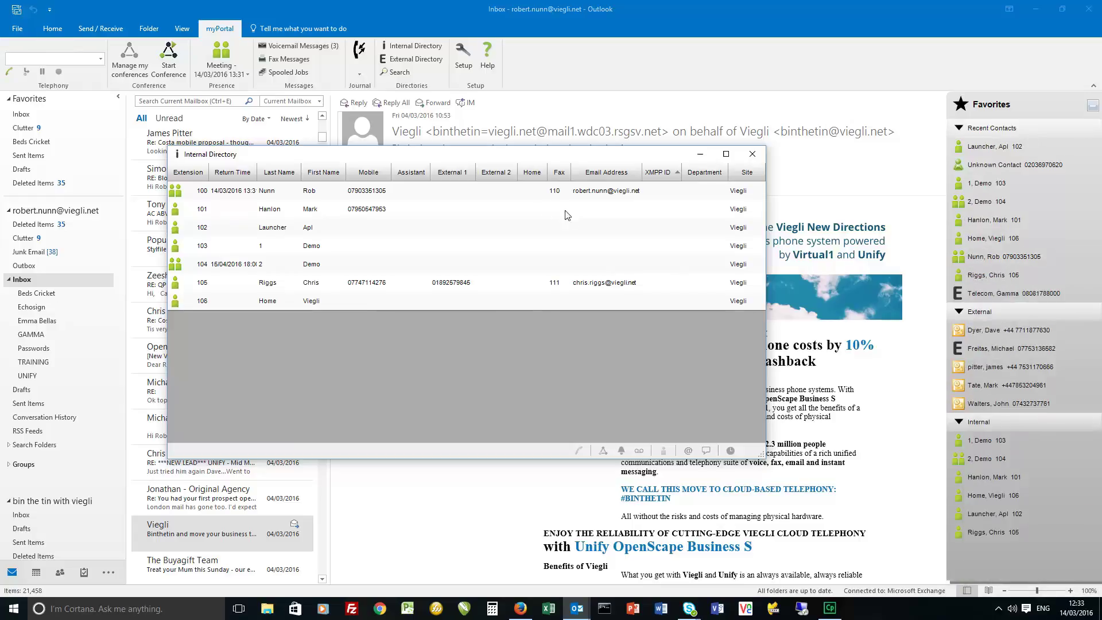
# - Open the External Directory and view the context menu for Gamma Telecom's row
pyautogui.click(757, 161)
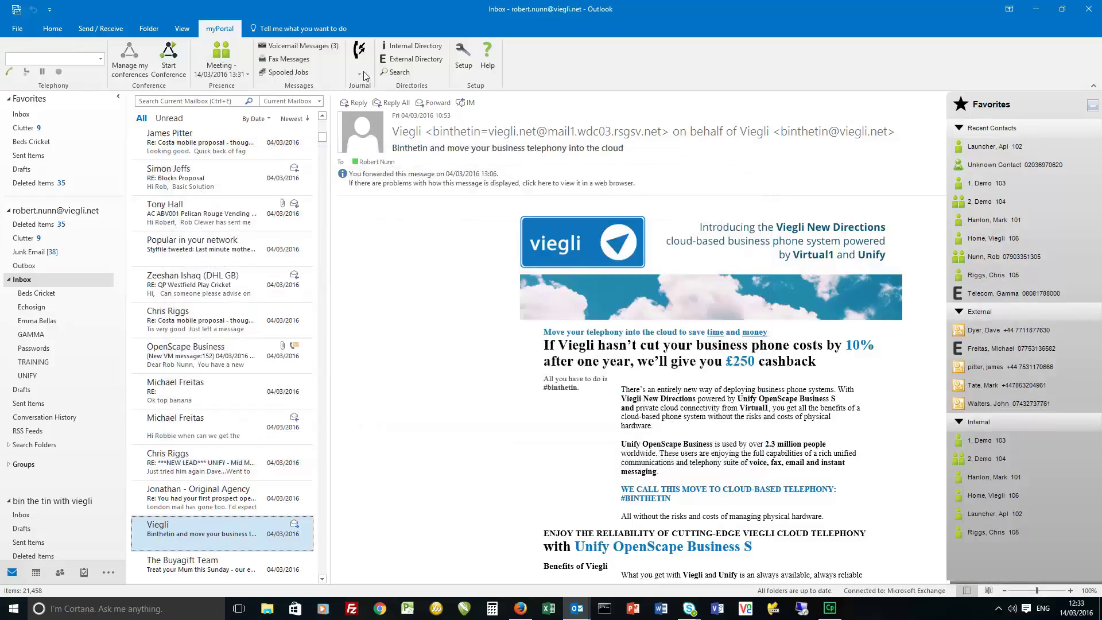
pyautogui.click(399, 59)
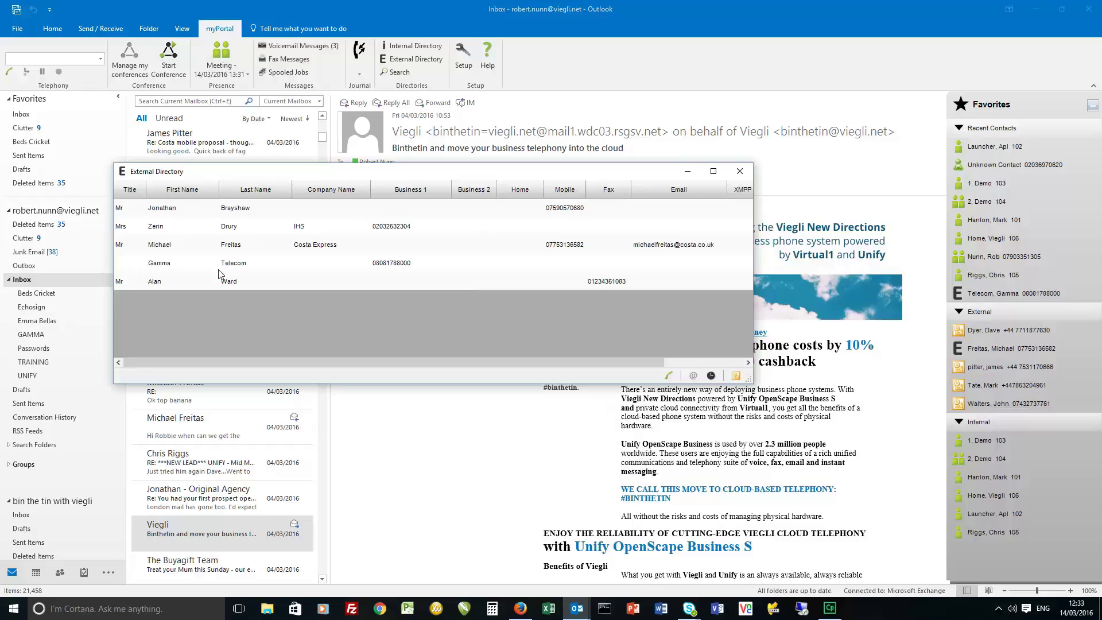
pyautogui.rightClick(423, 265)
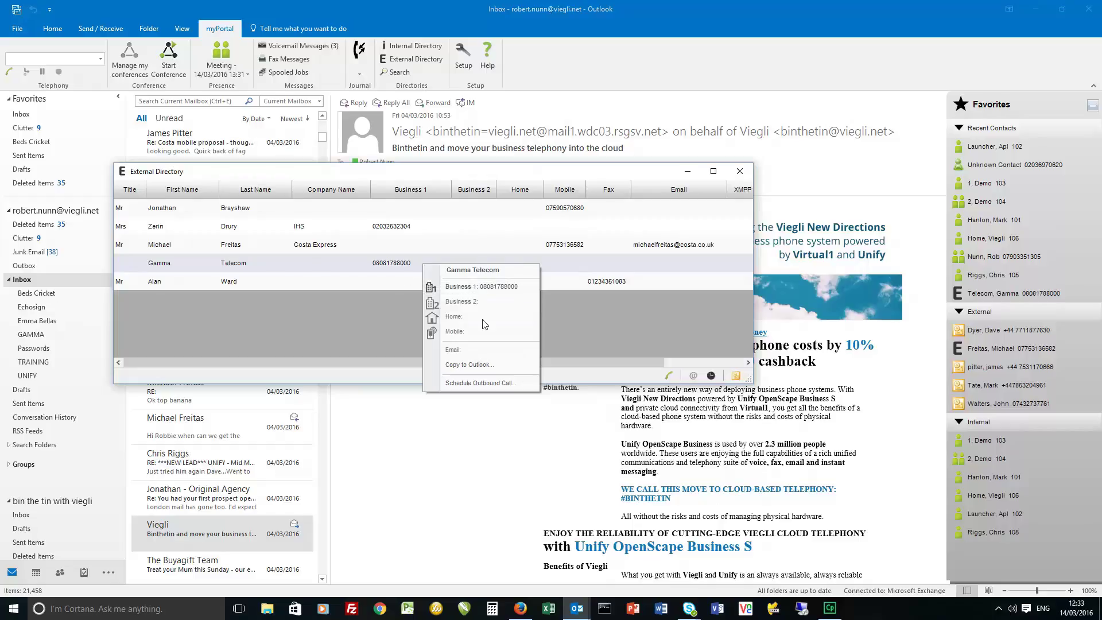
pyautogui.click(619, 287)
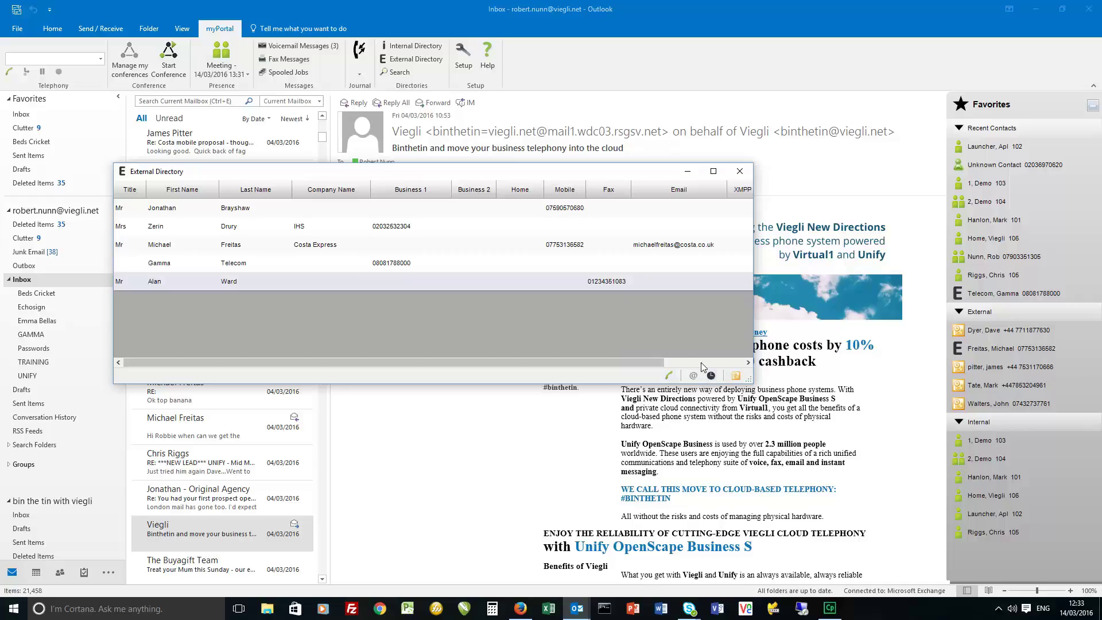
# - Close the External Directory, then call Gamma Telecom from Favorites and hang up
pyautogui.click(739, 172)
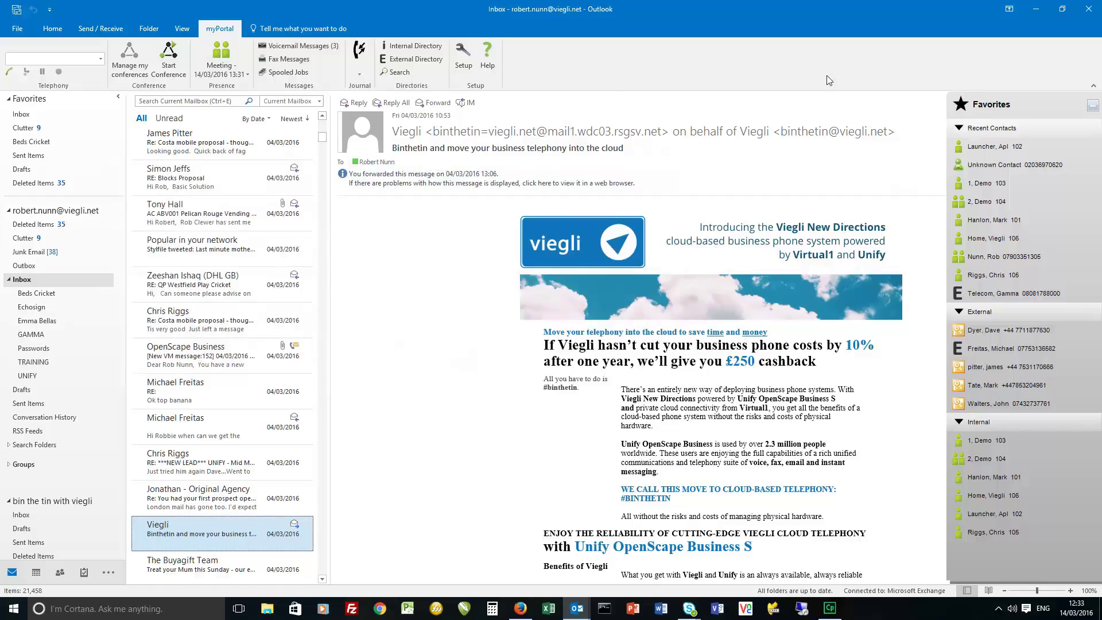
pyautogui.moveTo(1005, 227)
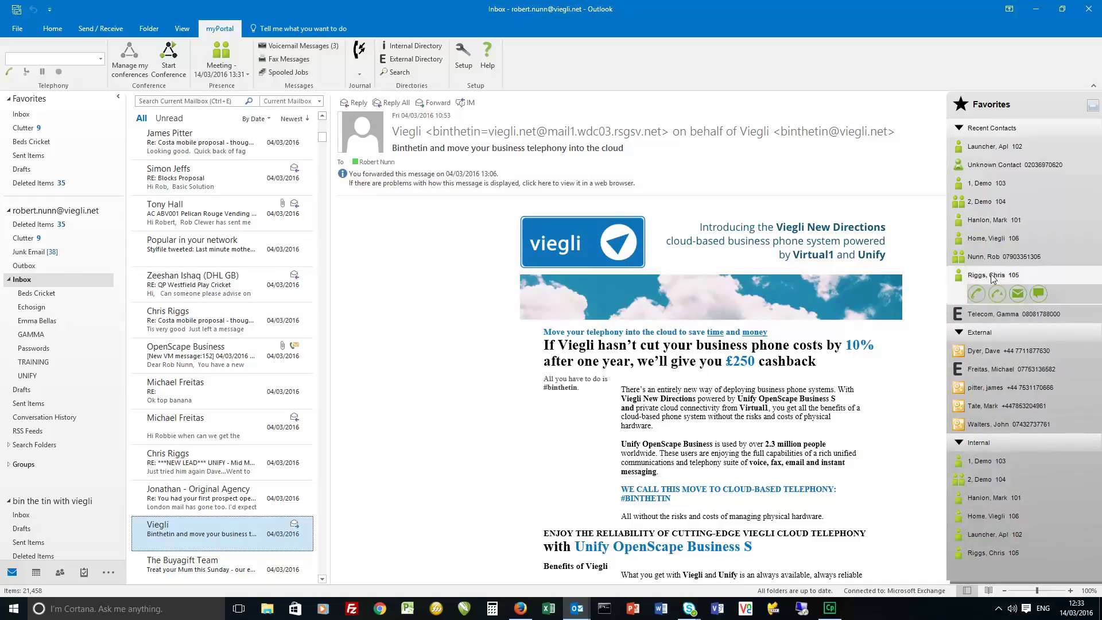
pyautogui.moveTo(1011, 294)
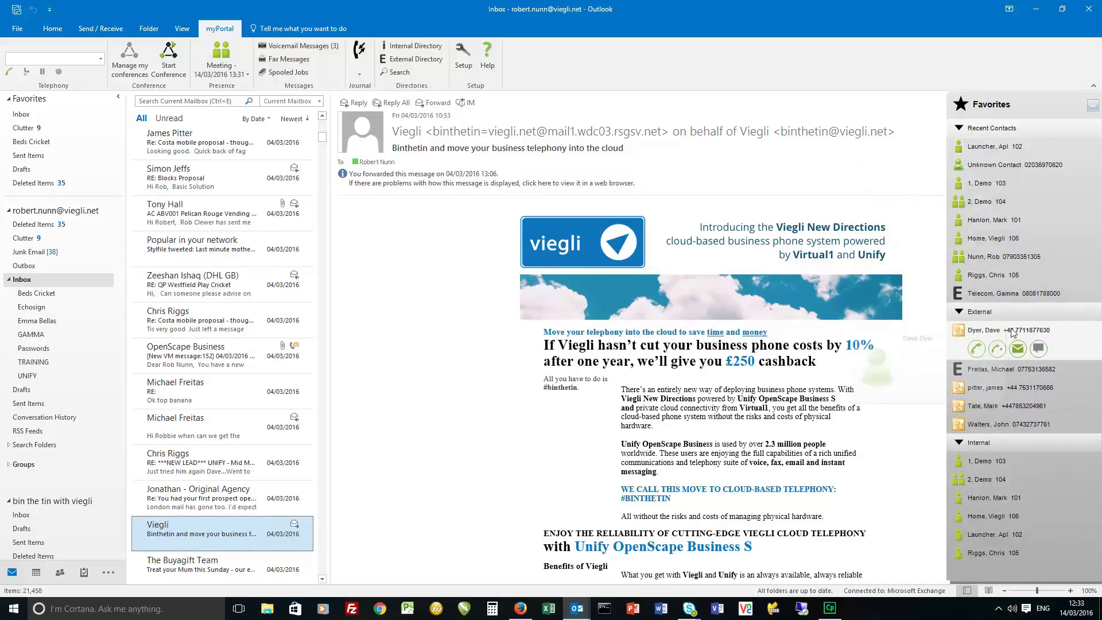
pyautogui.moveTo(1010, 425)
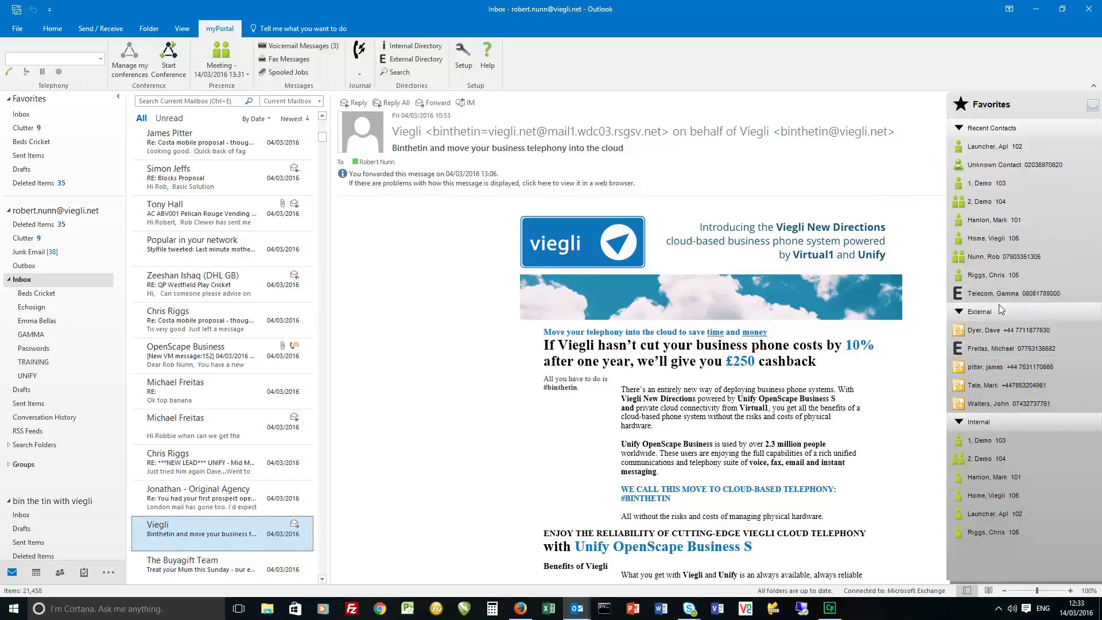
pyautogui.moveTo(978, 150)
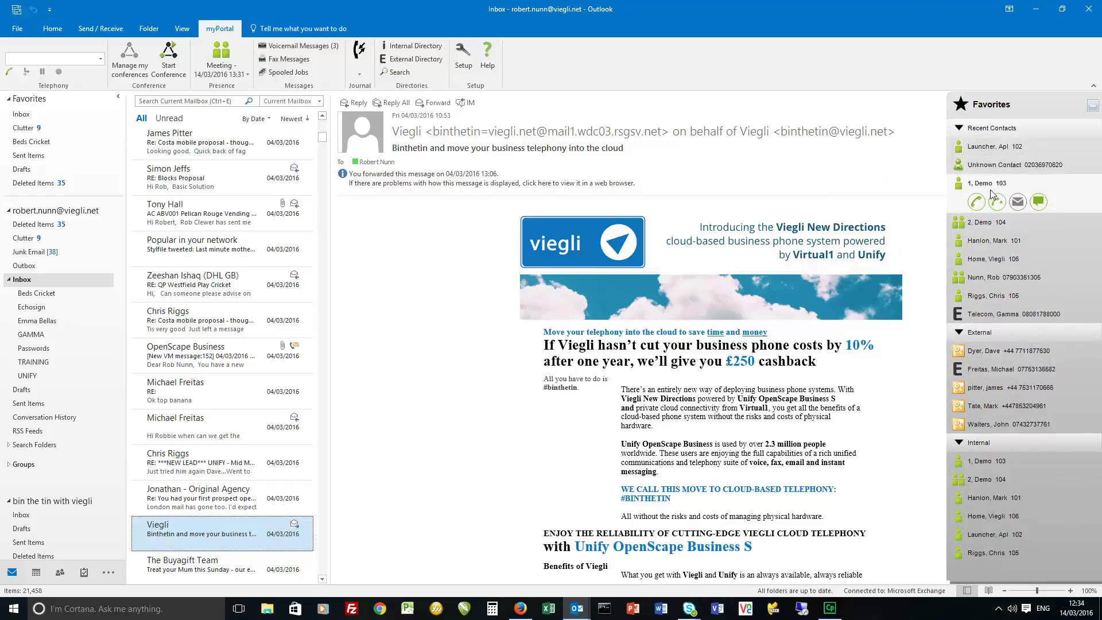
pyautogui.moveTo(979, 203)
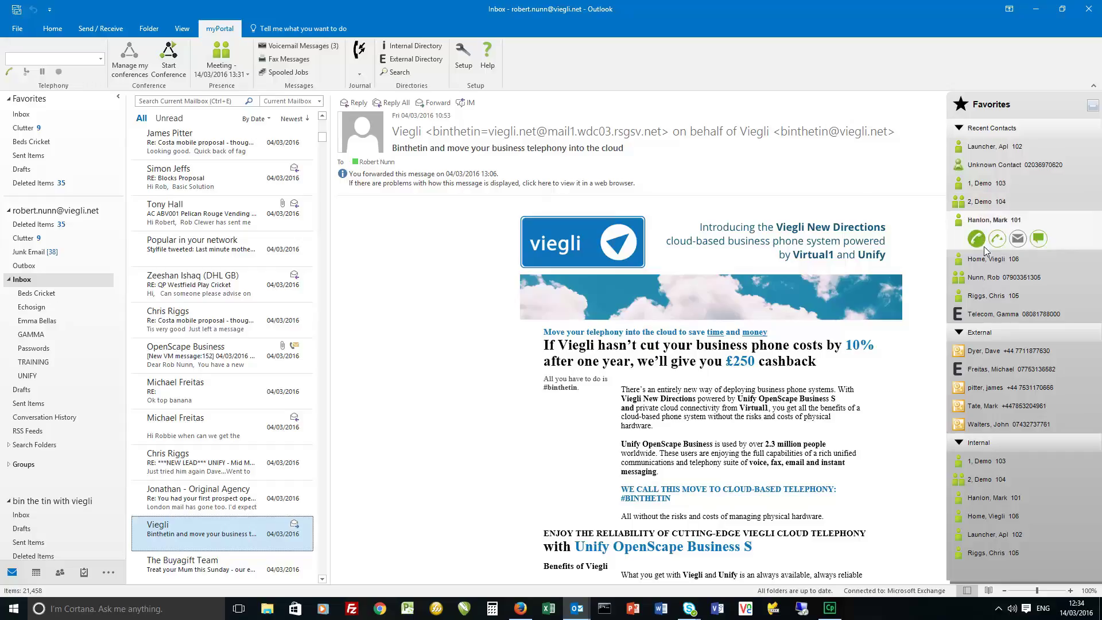
pyautogui.moveTo(997, 315)
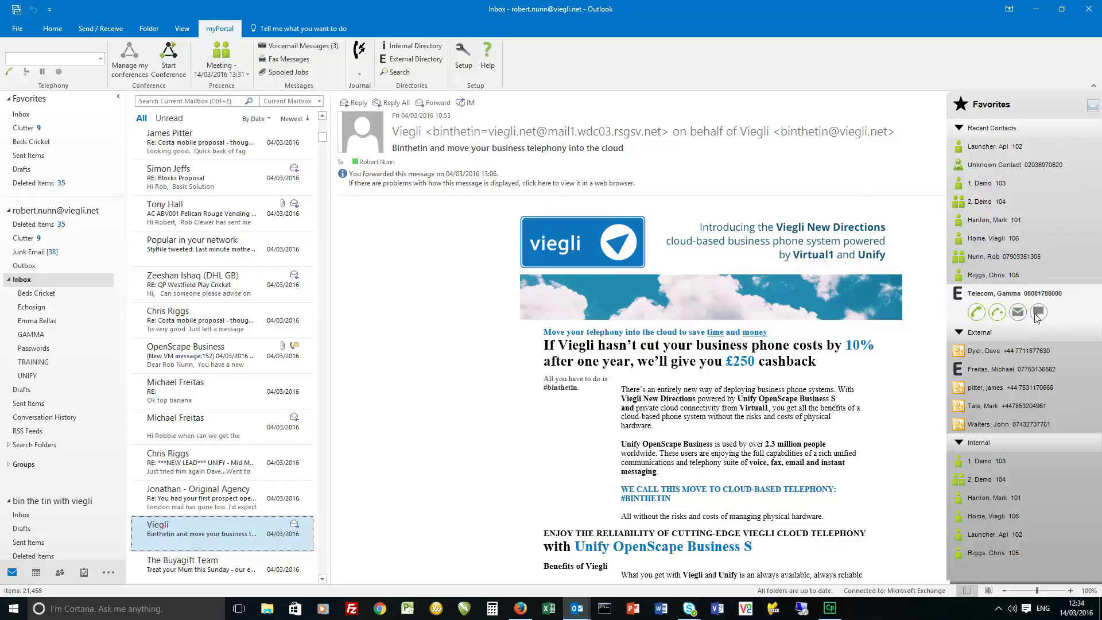
pyautogui.click(984, 315)
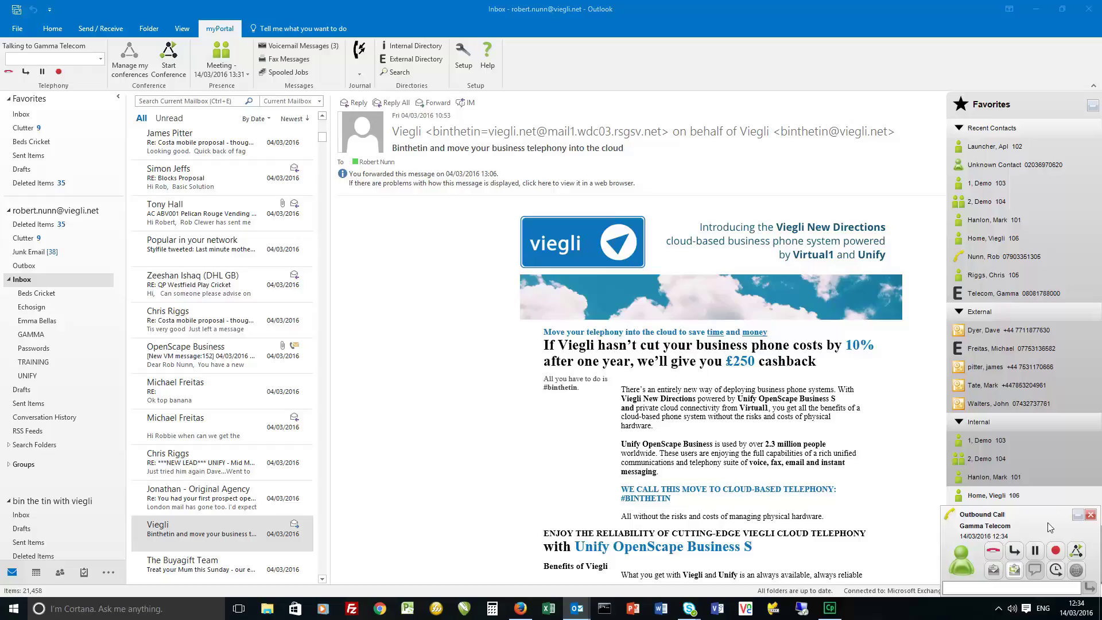
pyautogui.click(993, 551)
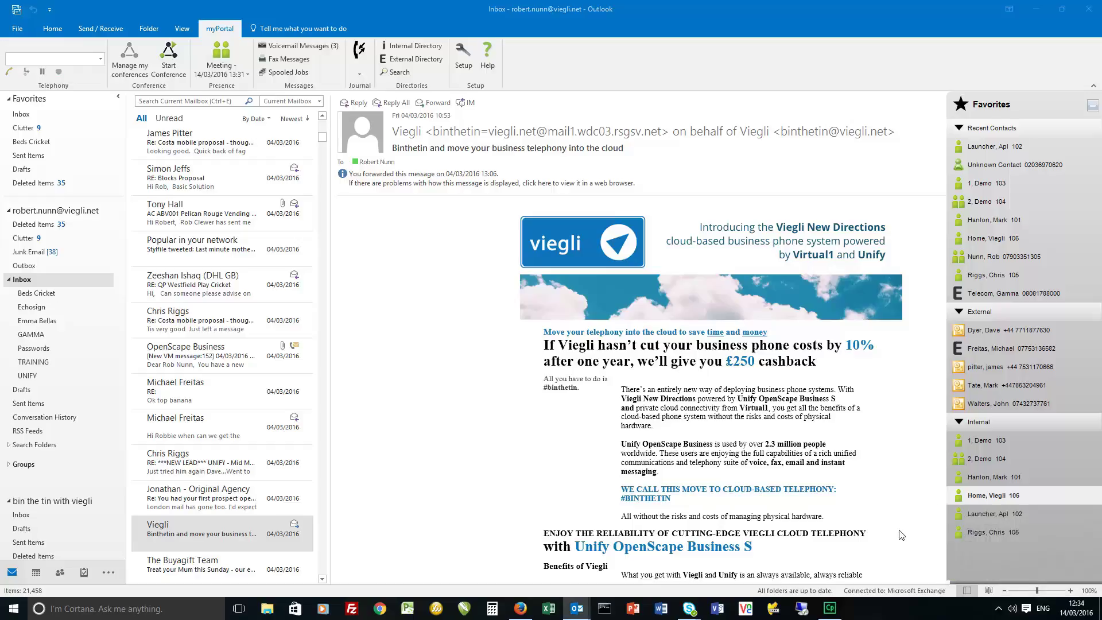